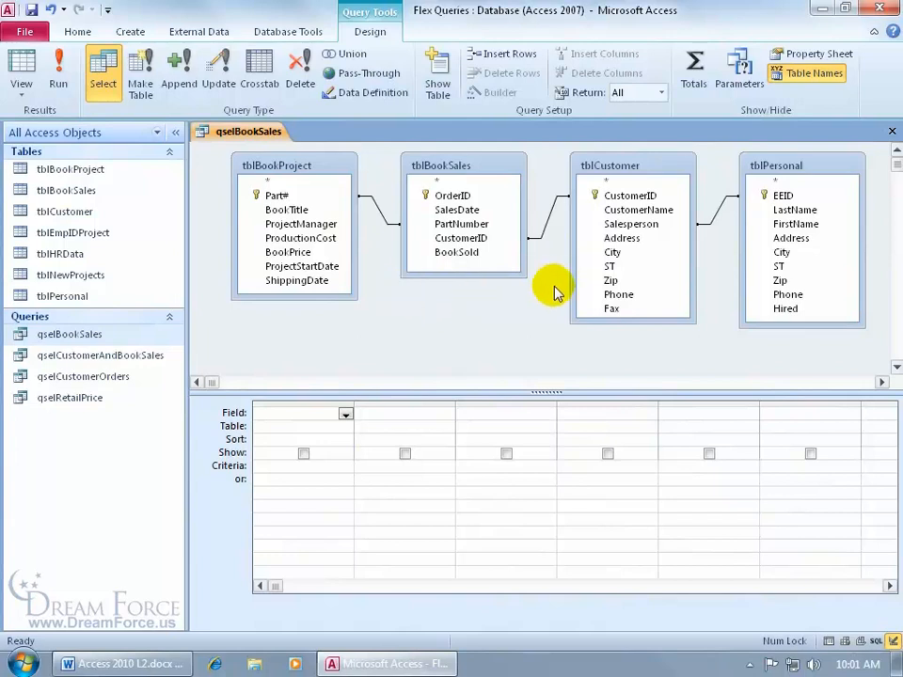
Add CustomerName from tblCustomer and BookSold from tblBookSales to the query, and run it
click(647, 211)
double_click(647, 210)
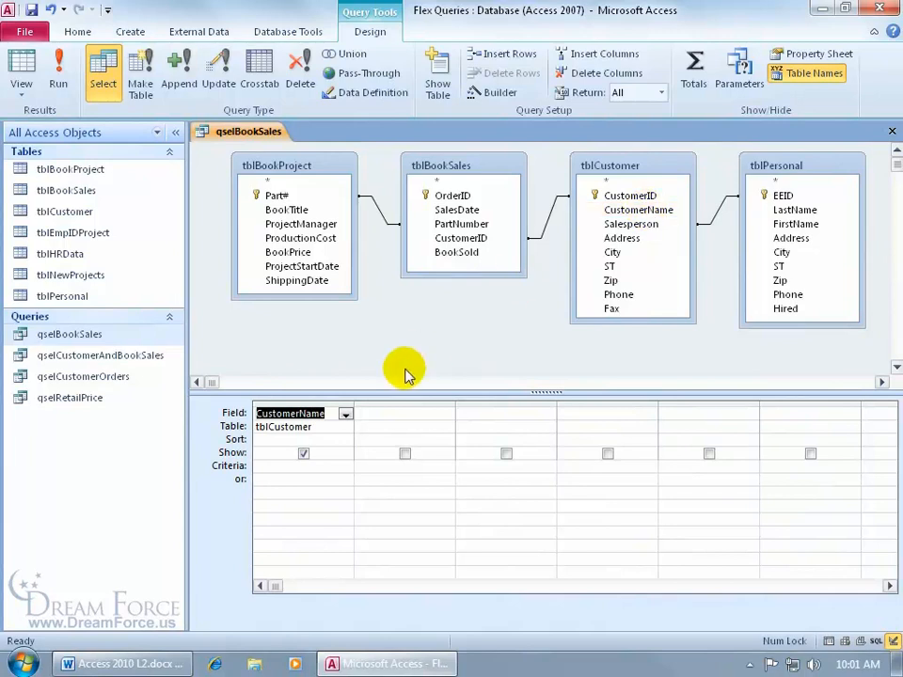
double_click(467, 253)
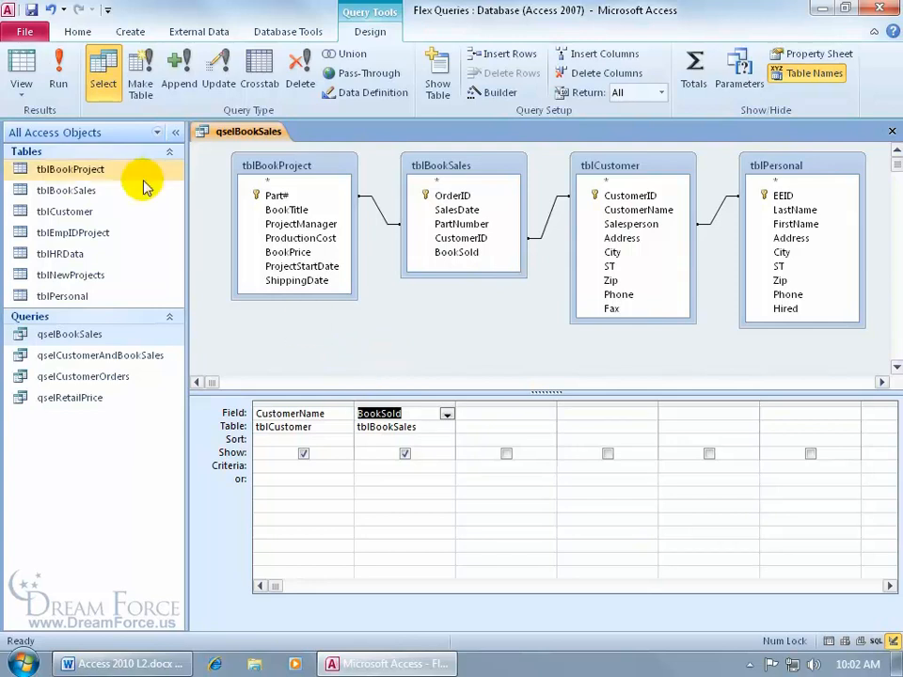
click(58, 72)
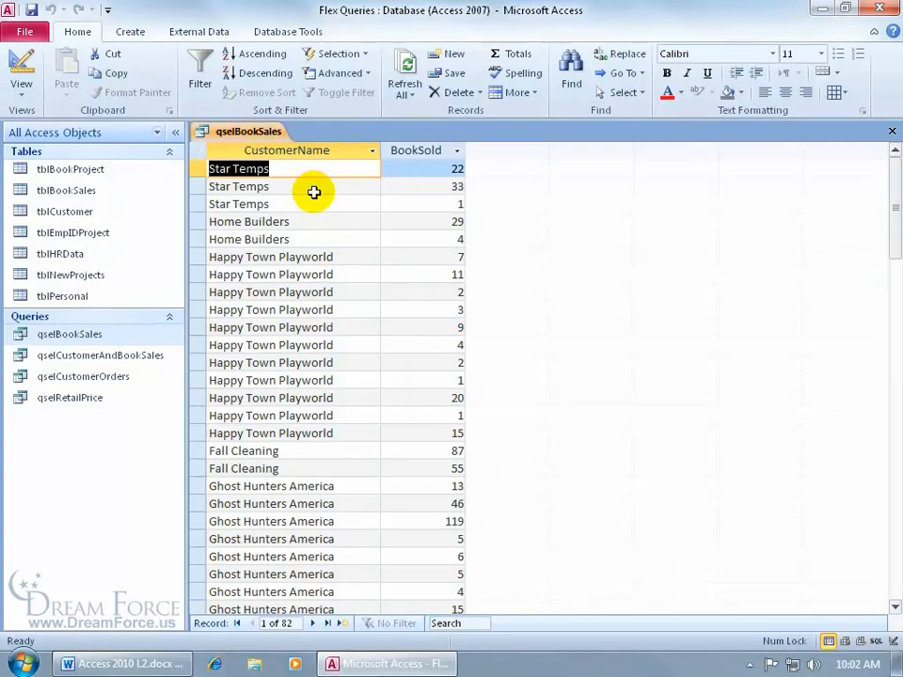
Add the OrderID field from tblBookSales to the query design and run the query again
right_click(280, 133)
click(318, 208)
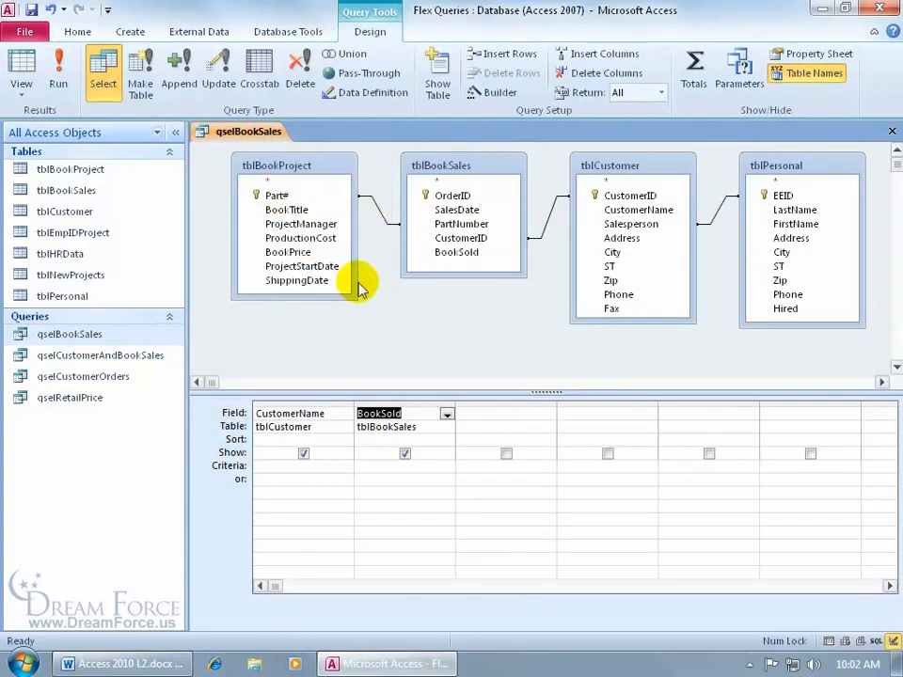
double_click(453, 197)
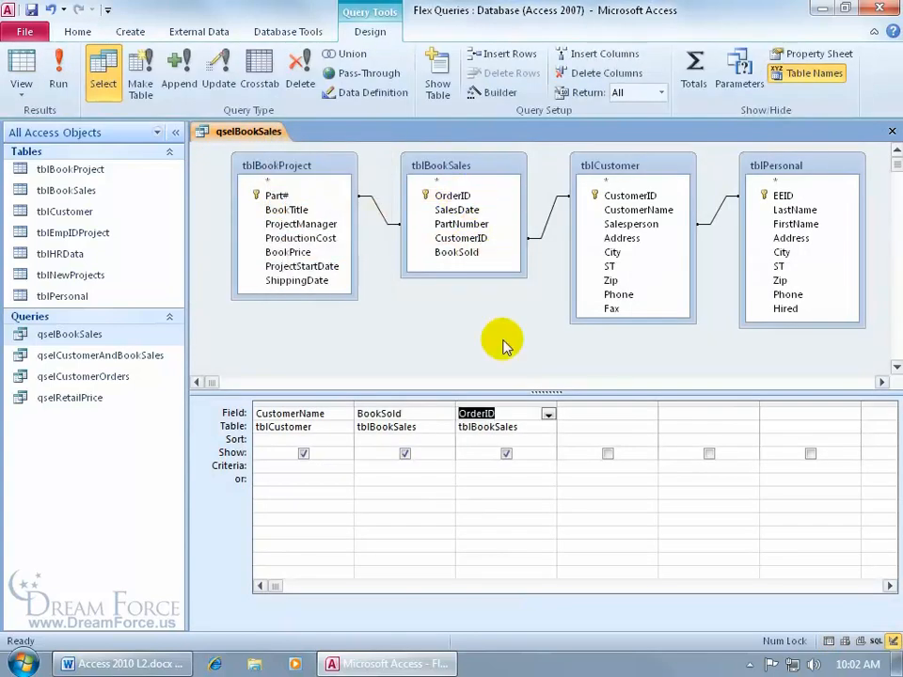
click(63, 72)
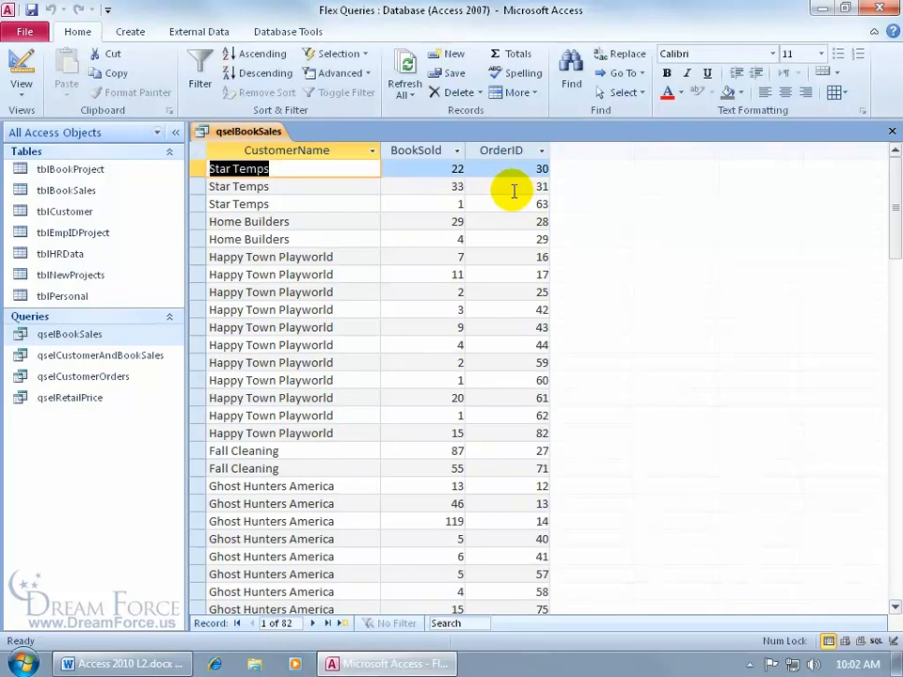
Return to the query design and remove the OrderID column from the grid
right_click(254, 137)
click(303, 210)
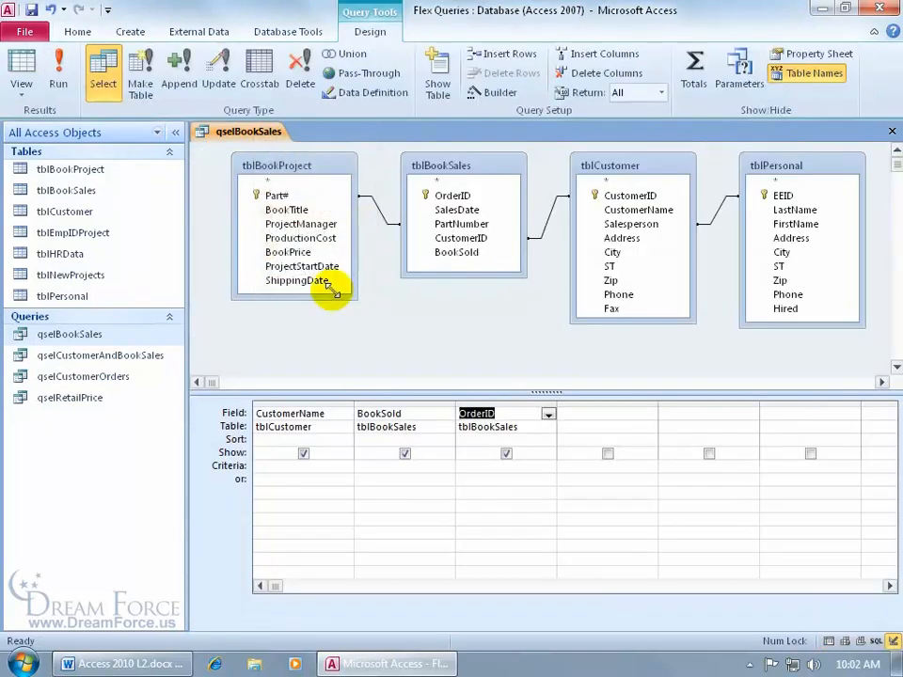
click(497, 405)
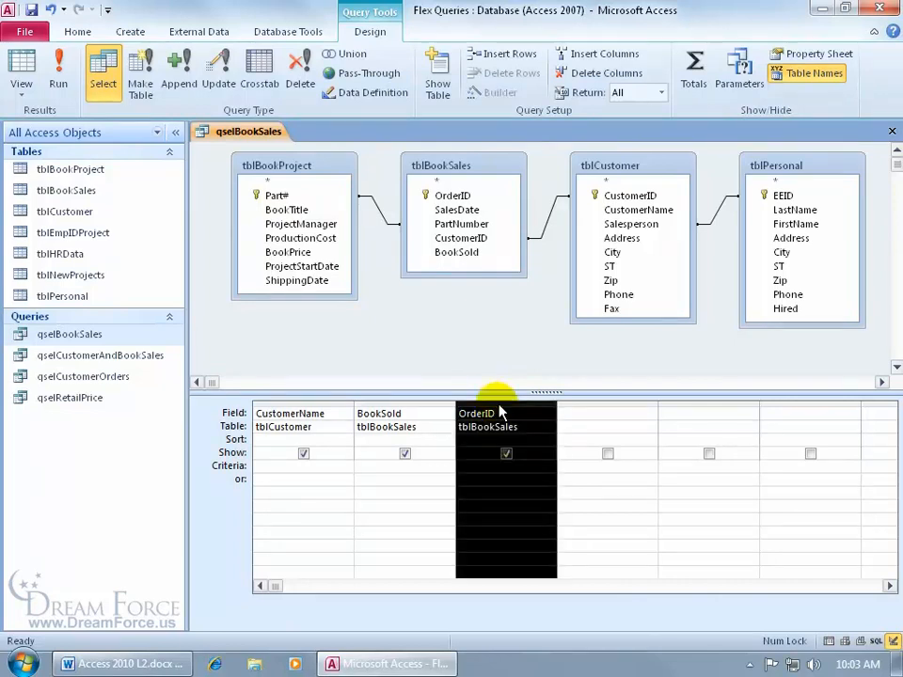
key(Delete)
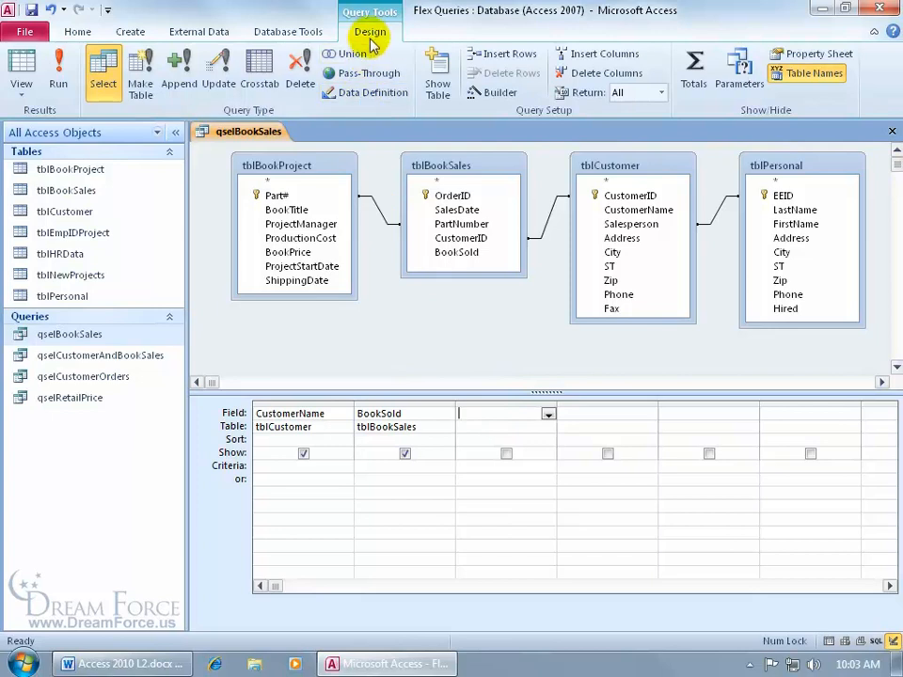
Turn on totals, grouping by CustomerName and summing BookSold, and run the query
click(698, 83)
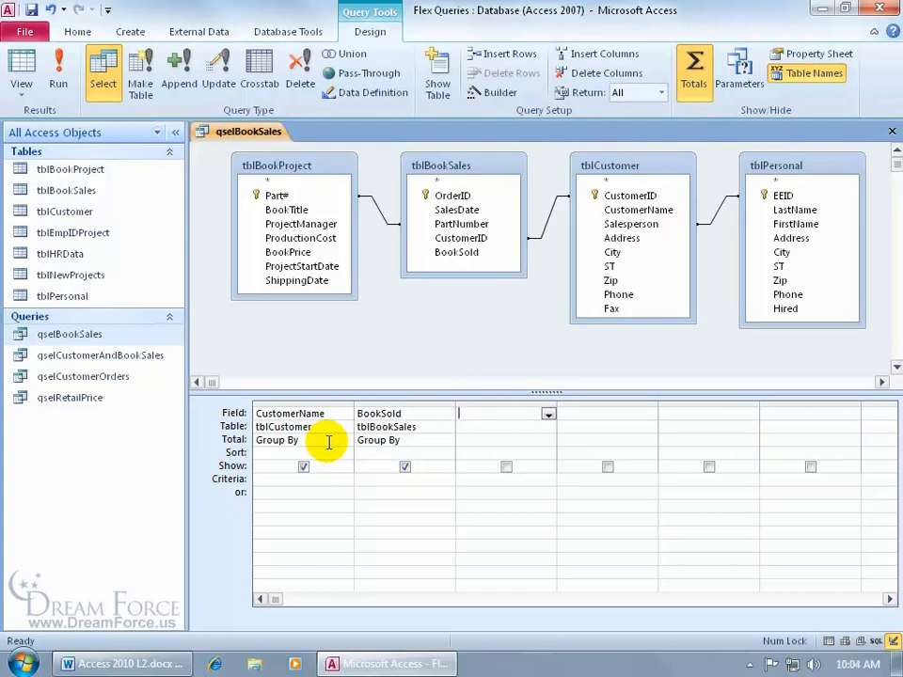
click(434, 446)
click(447, 473)
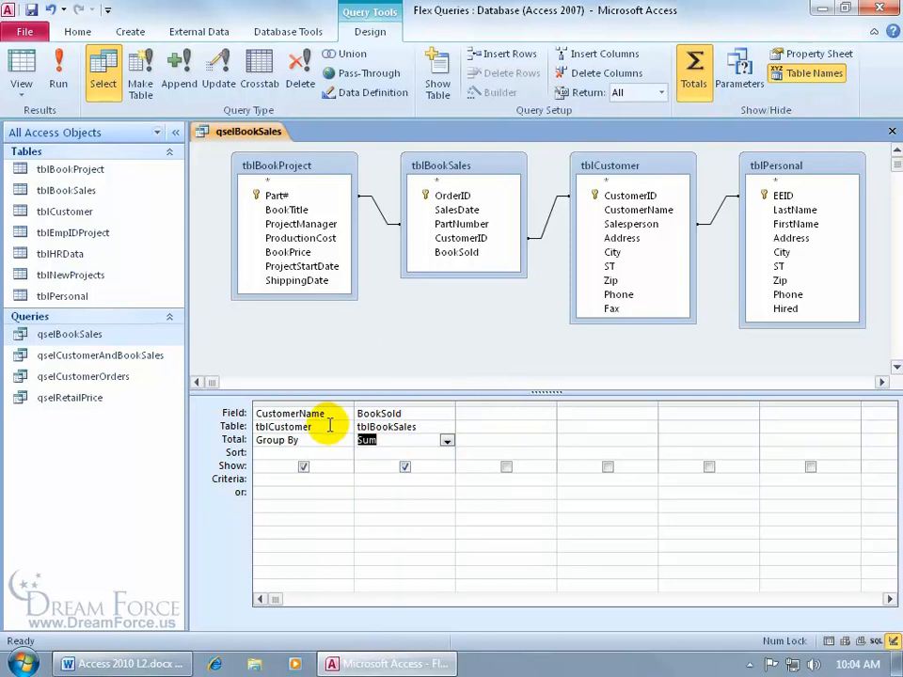
click(51, 66)
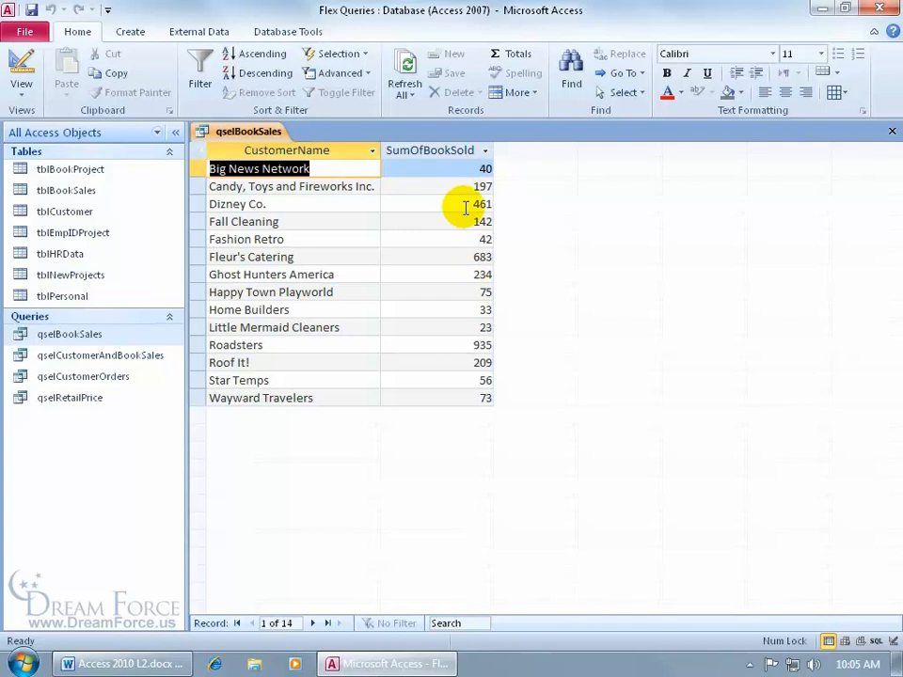
Sort the SumOfBookSold results from largest to smallest, and remove that datasheet sort again
click(485, 151)
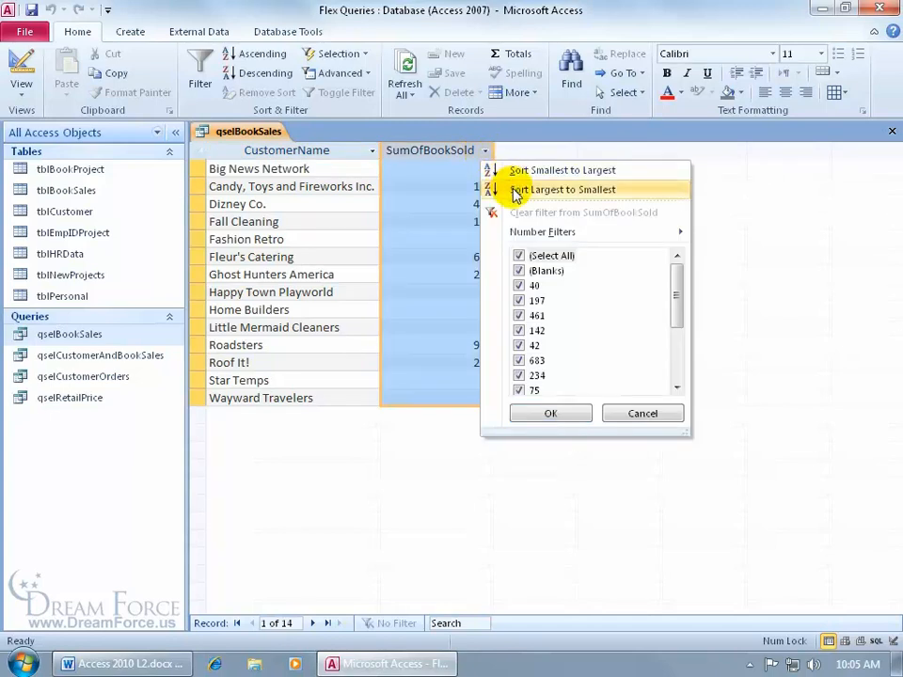
click(517, 190)
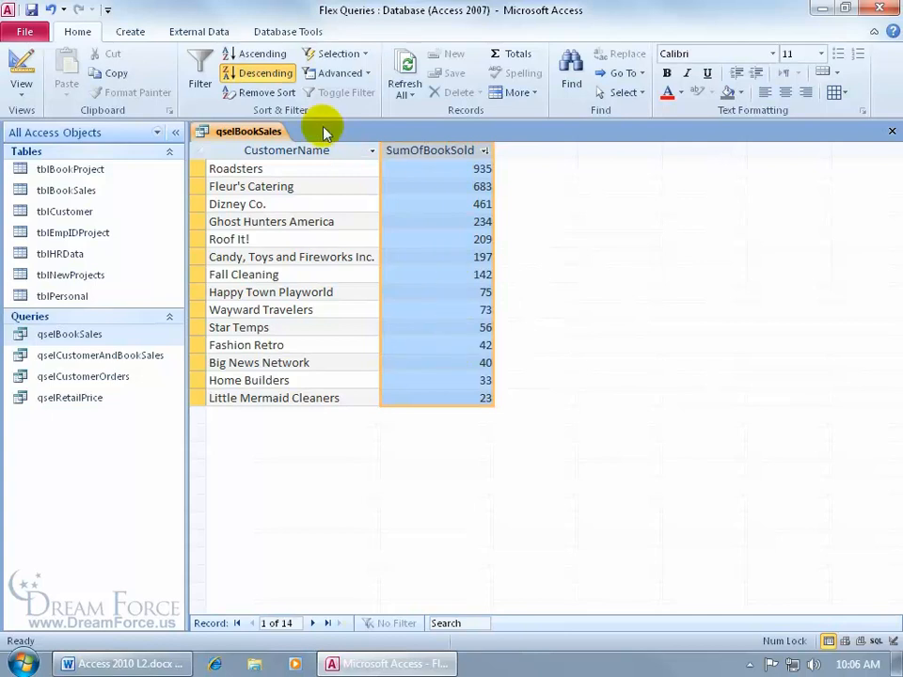
click(273, 91)
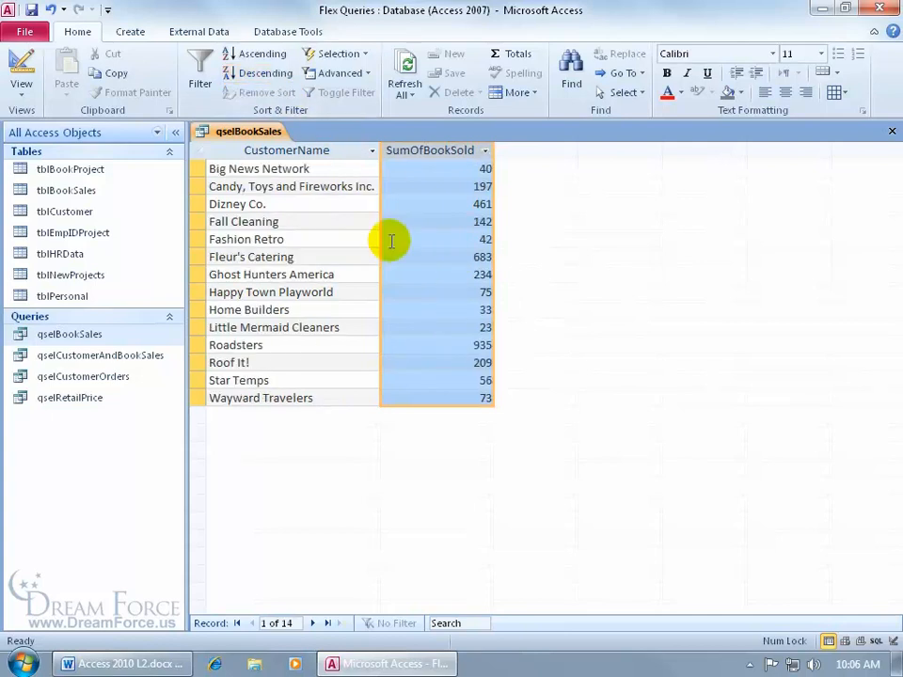
Limit the query in its design to return 5 records and run it
click(23, 62)
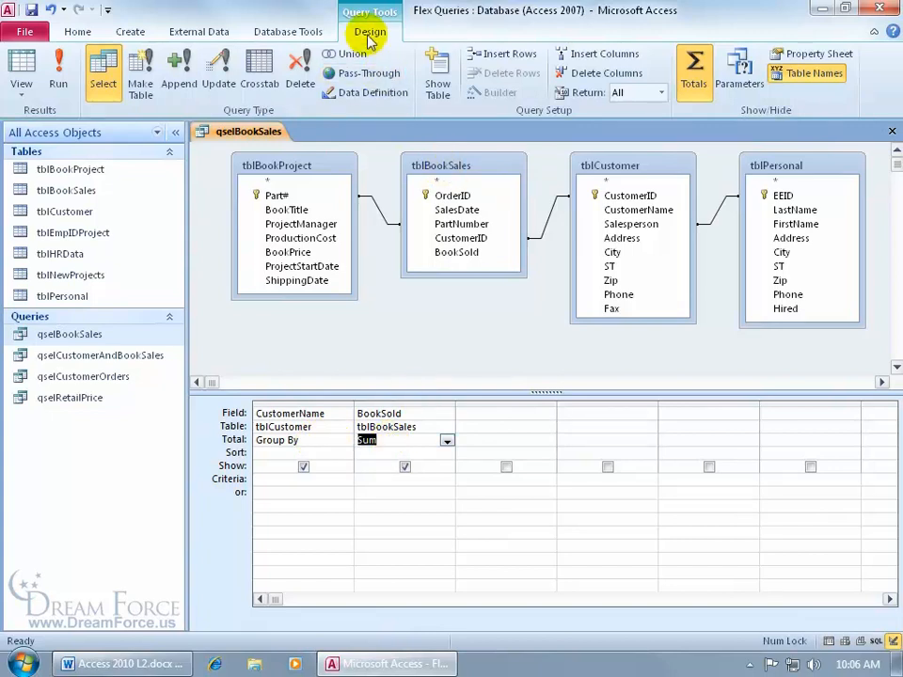
click(663, 94)
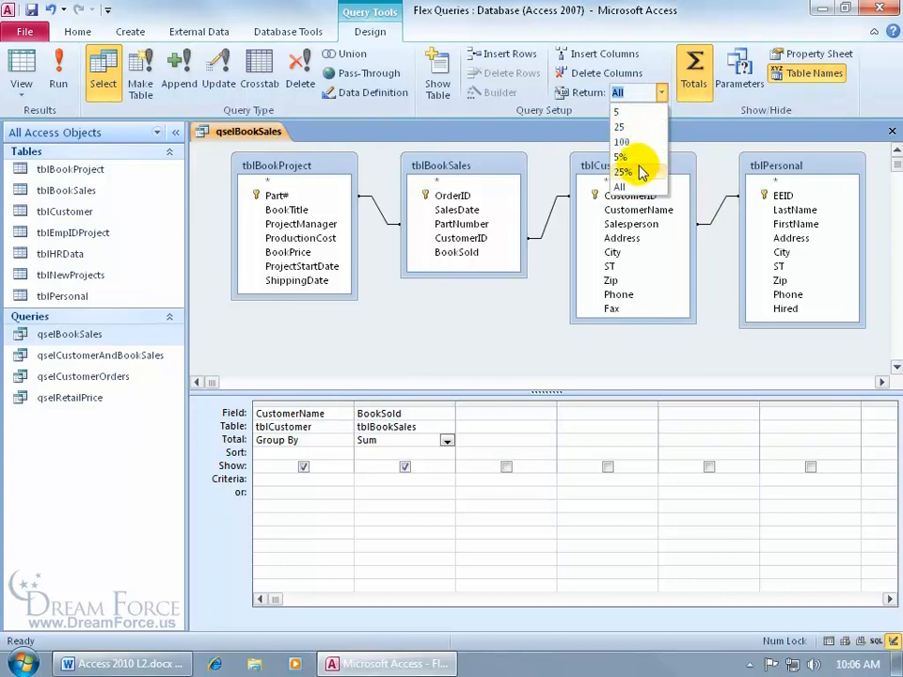
click(620, 112)
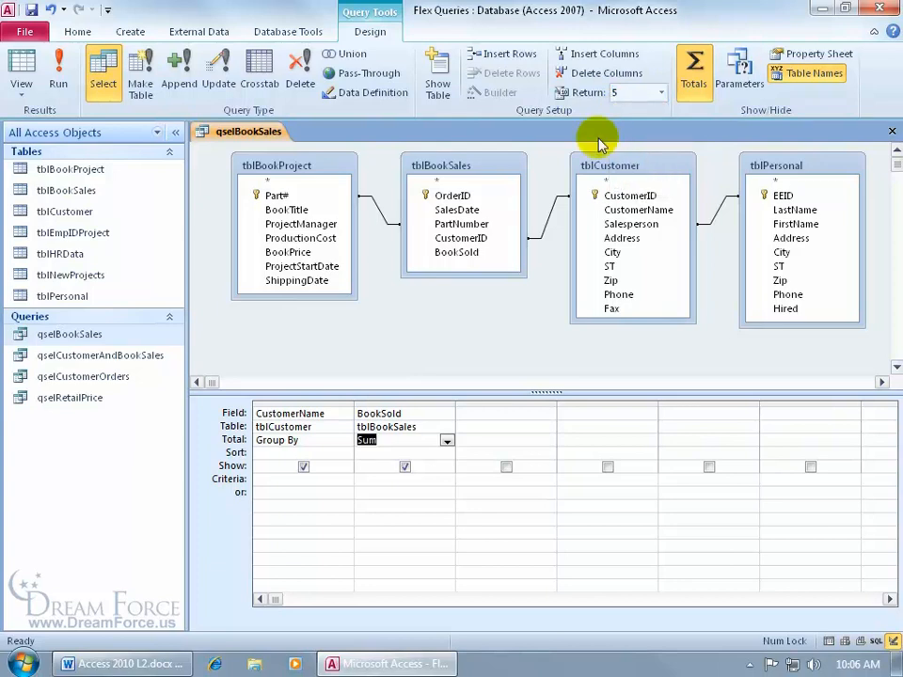
click(60, 76)
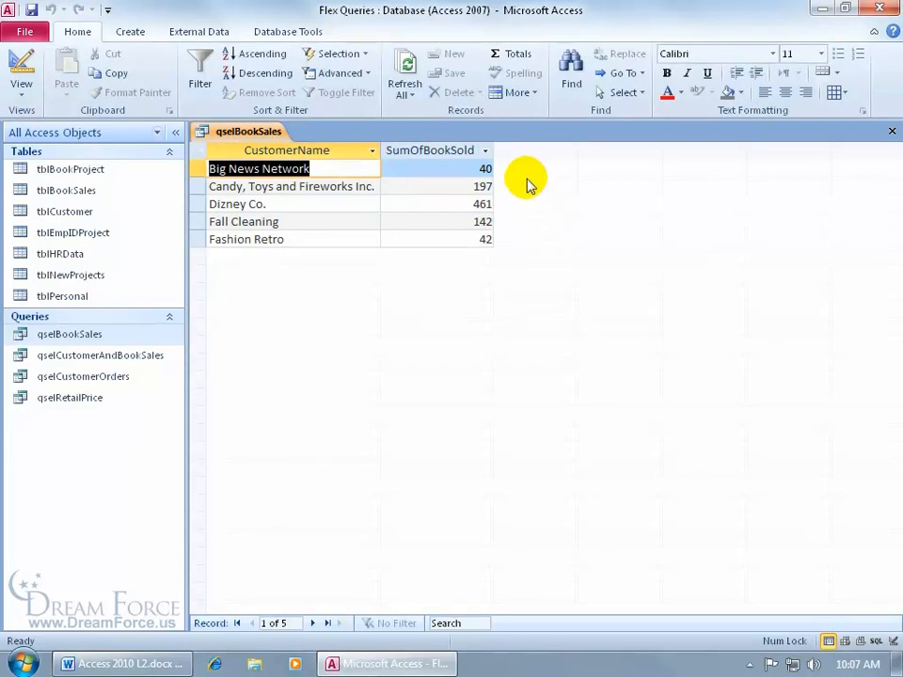
Set the summed BookSold field to sort Descending in the query design and run the query
click(21, 67)
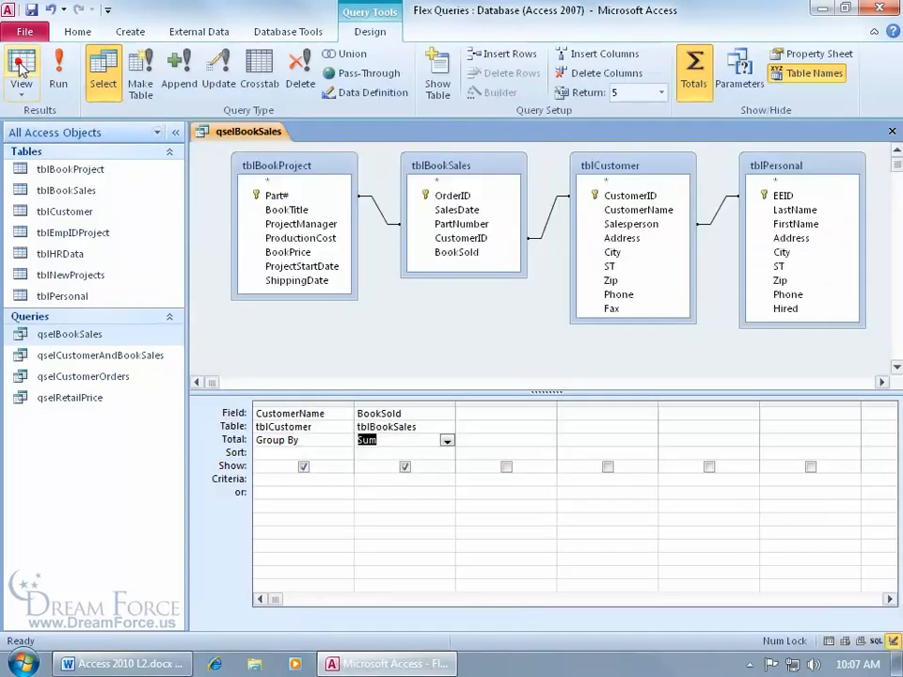
click(391, 454)
click(446, 455)
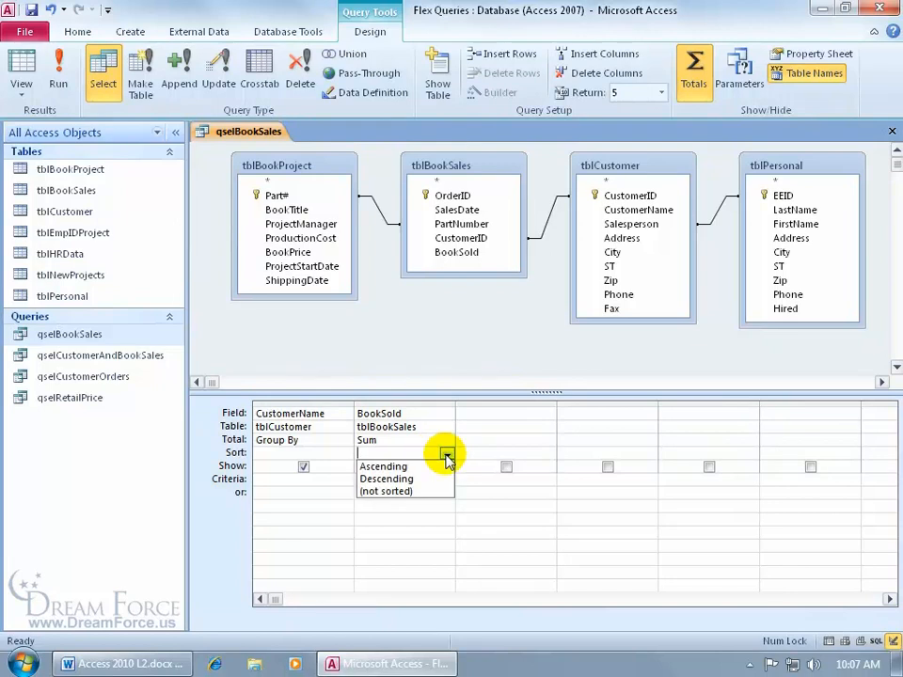
click(437, 479)
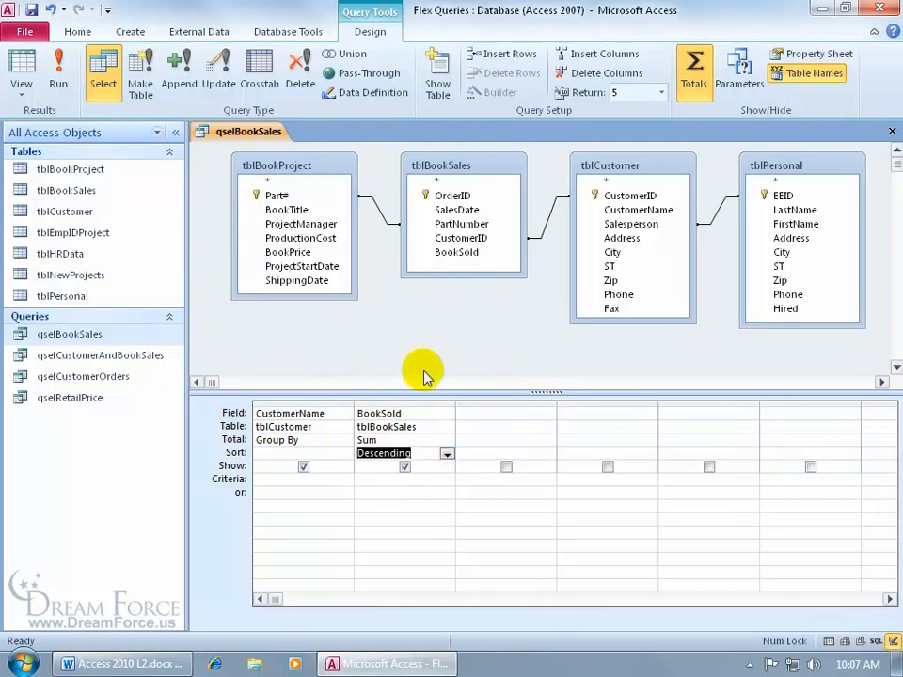
click(58, 74)
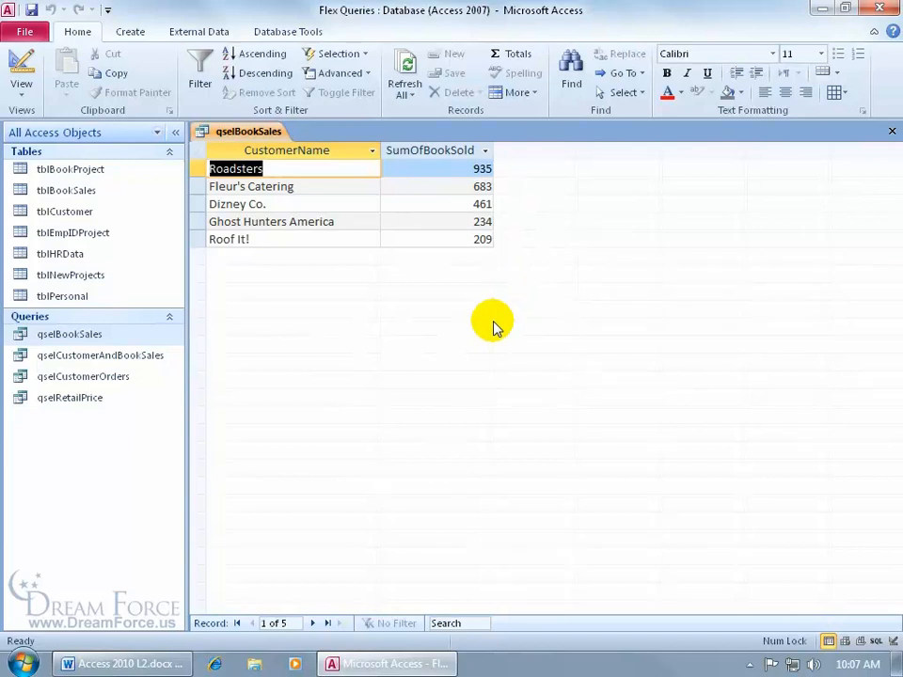
Set the query's return limit back to All in its design and run it
click(21, 64)
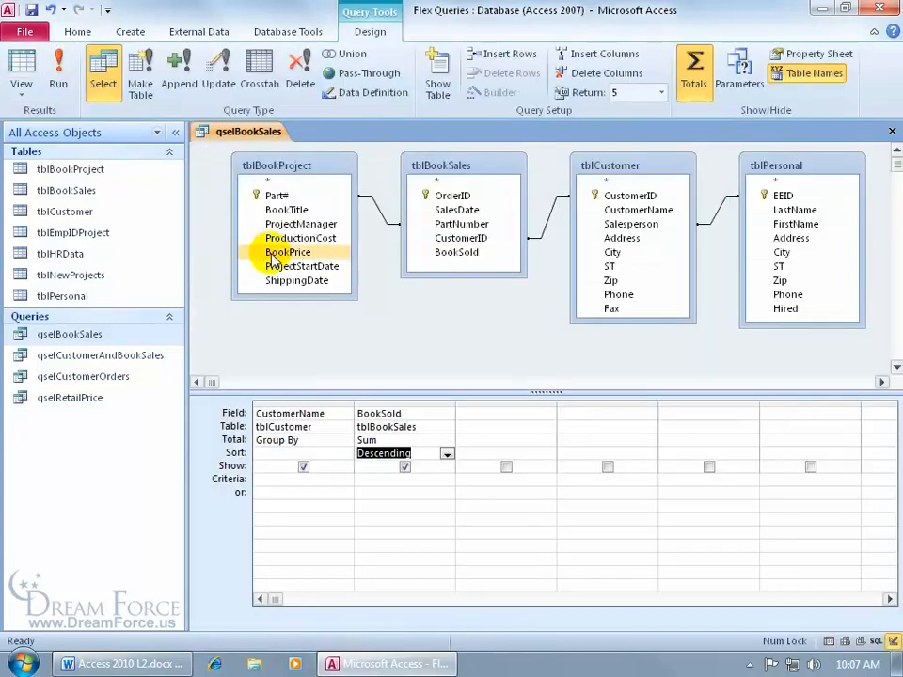
click(662, 93)
click(647, 186)
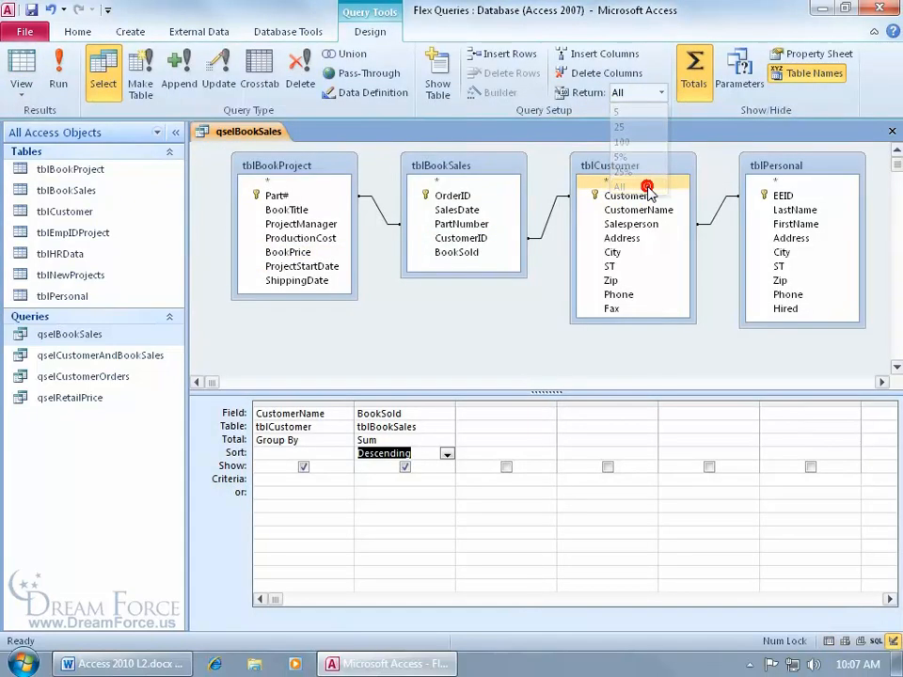
click(58, 74)
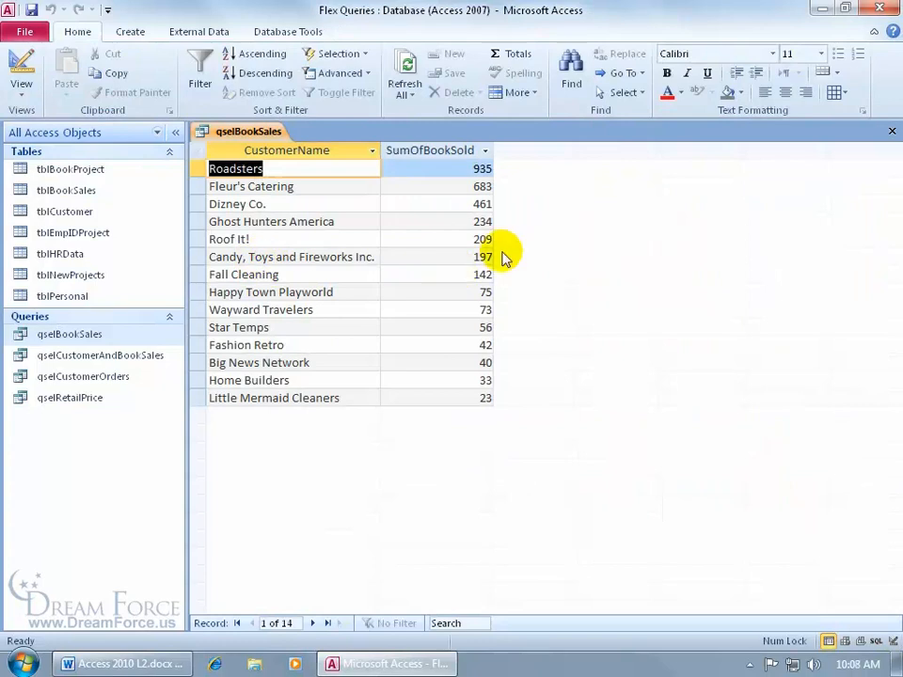